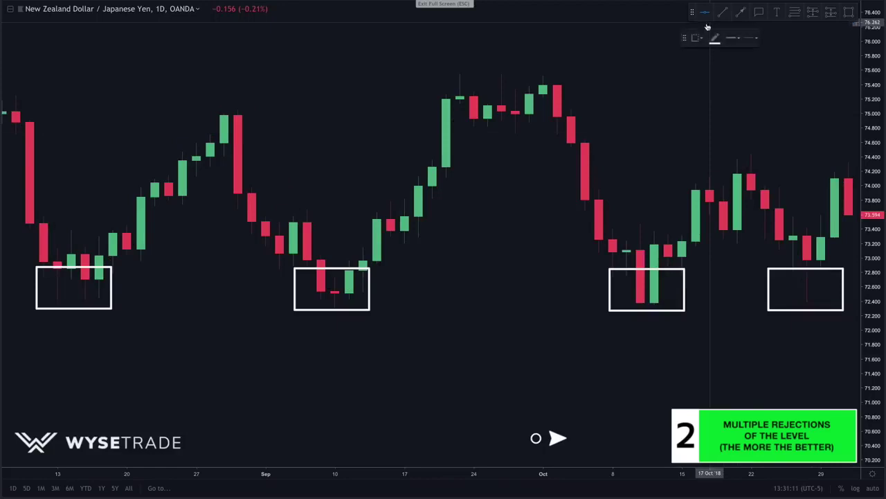
Place a horizontal support line at about 72.4 through the repeated swing lows on the NZD/JPY daily chart
{"action": "left_click", "coordinate": [752, 302]}
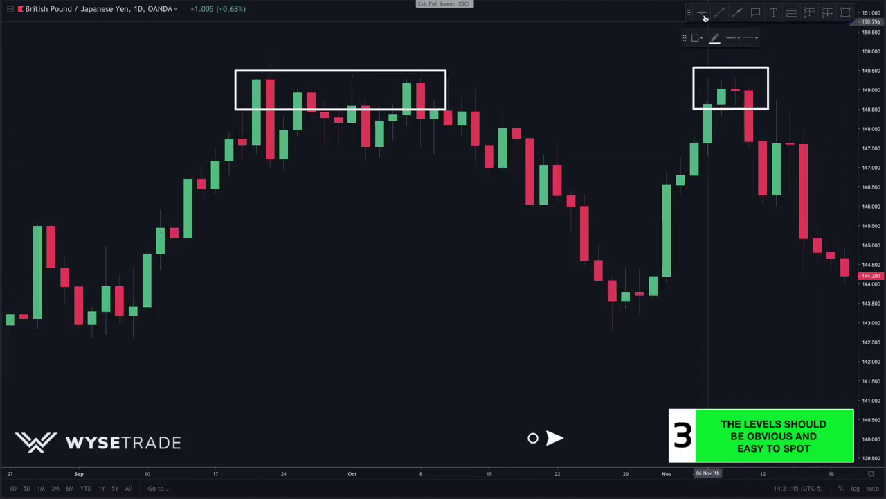
Draw horizontal lines on the GBP/JPY daily chart at the 149.267 resistance highs and beneath the late-October swing low
{"action": "left_click", "coordinate": [762, 79]}
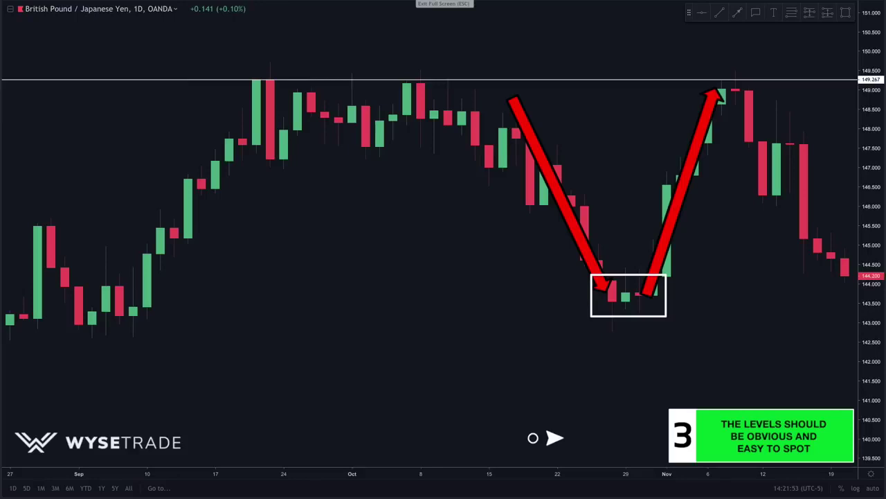
{"action": "left_click", "coordinate": [702, 14]}
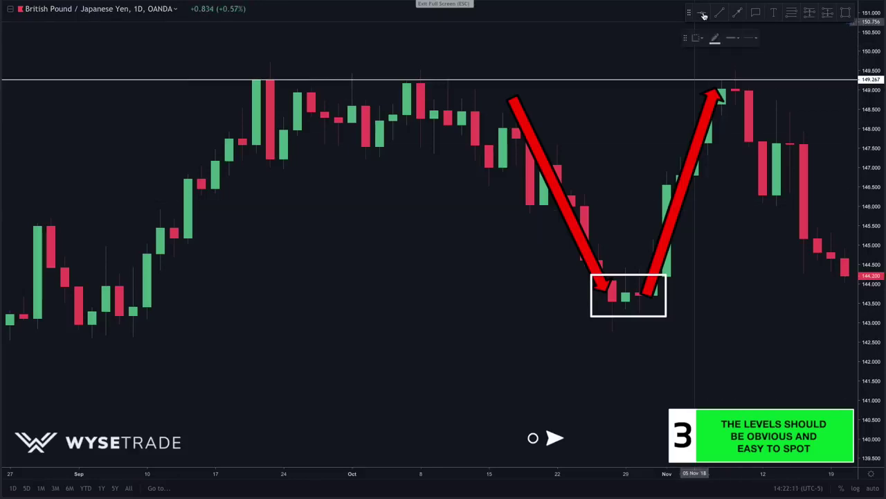
{"action": "left_click", "coordinate": [789, 325]}
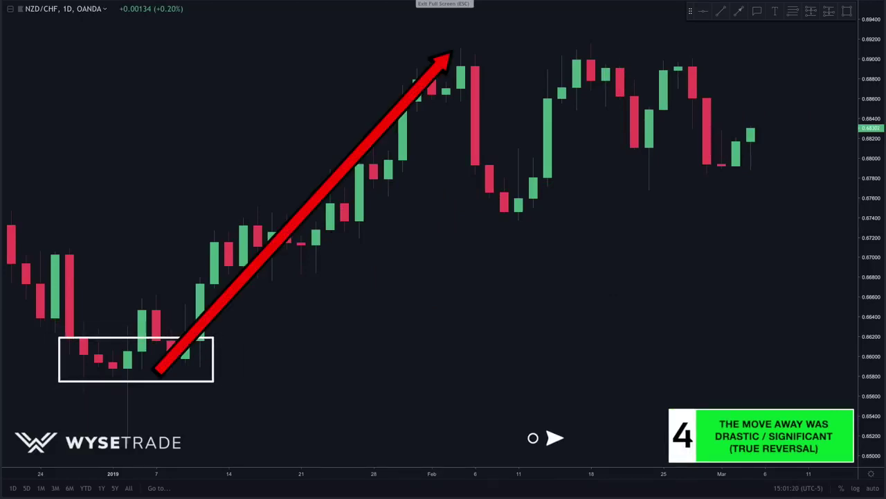
Draw a horizontal support line at 0.65865 through the early-January swing low on the NZD/CHF daily chart
{"action": "left_click", "coordinate": [703, 11]}
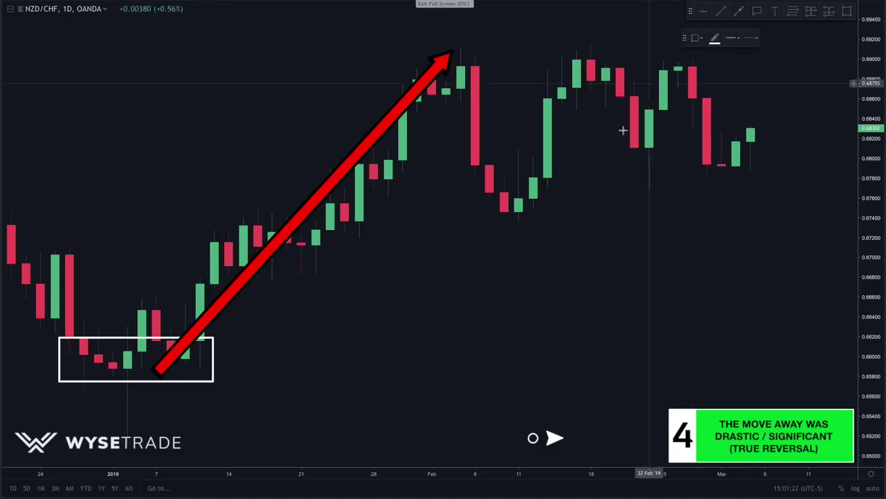
{"action": "left_click", "coordinate": [243, 369]}
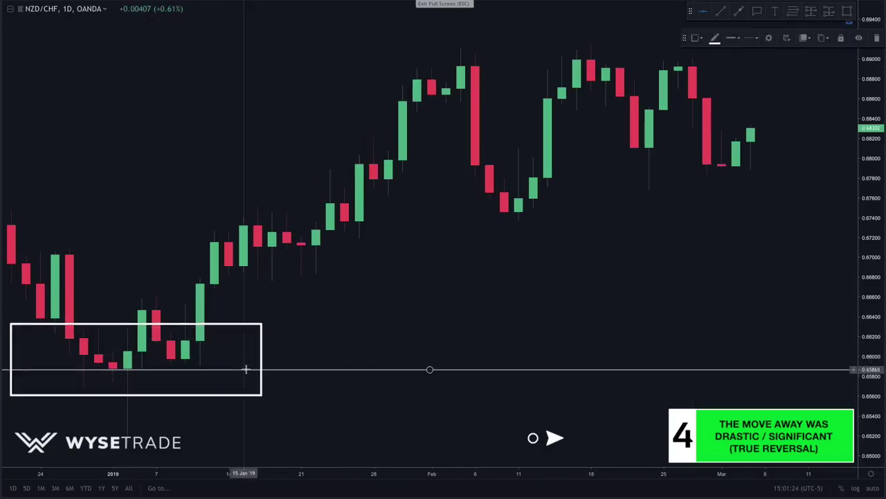
{"action": "left_click", "coordinate": [317, 338]}
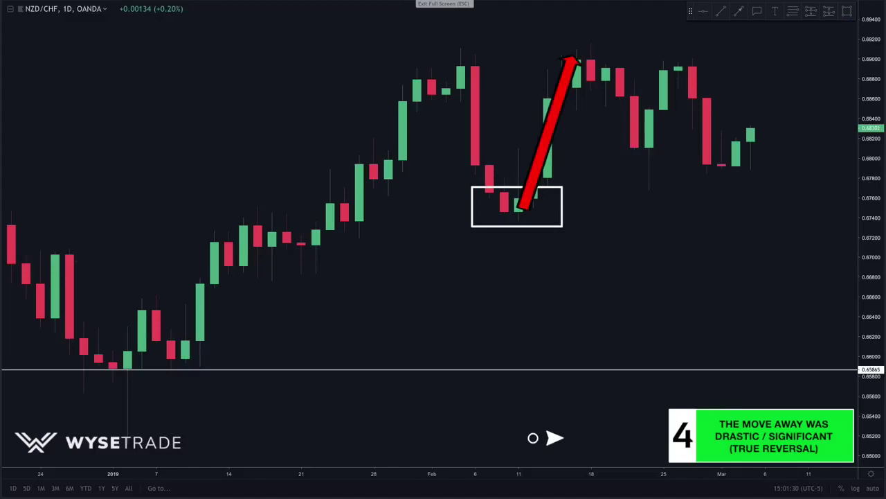
Add horizontal lines on NZD/CHF at the February swing low, 0.67450, and across the repeated swing highs near 0.6900
{"action": "left_click", "coordinate": [703, 11]}
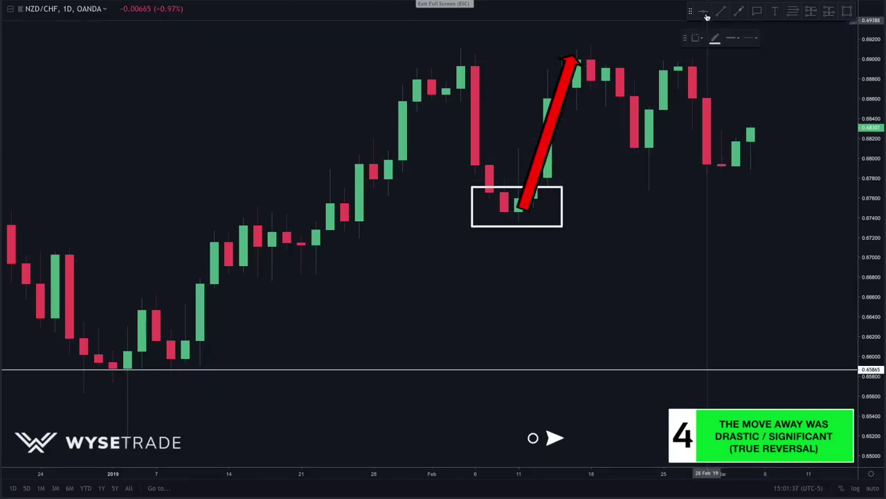
{"action": "left_click", "coordinate": [591, 212]}
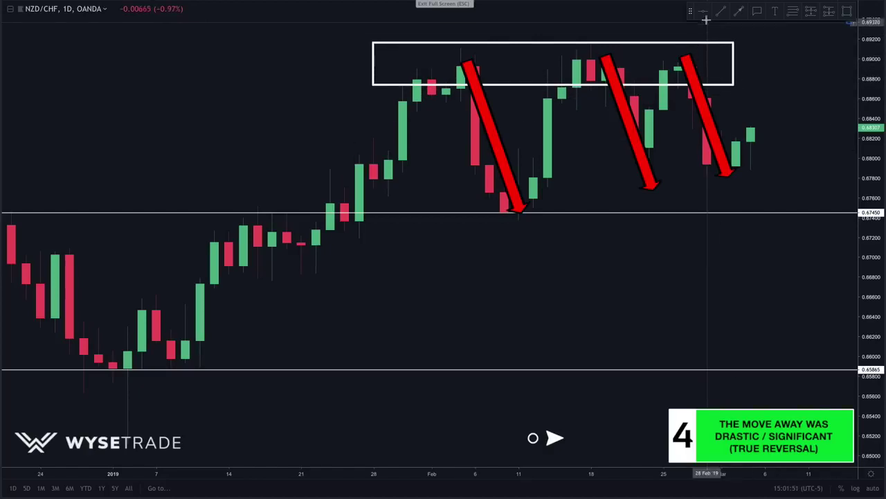
{"action": "left_click", "coordinate": [711, 59]}
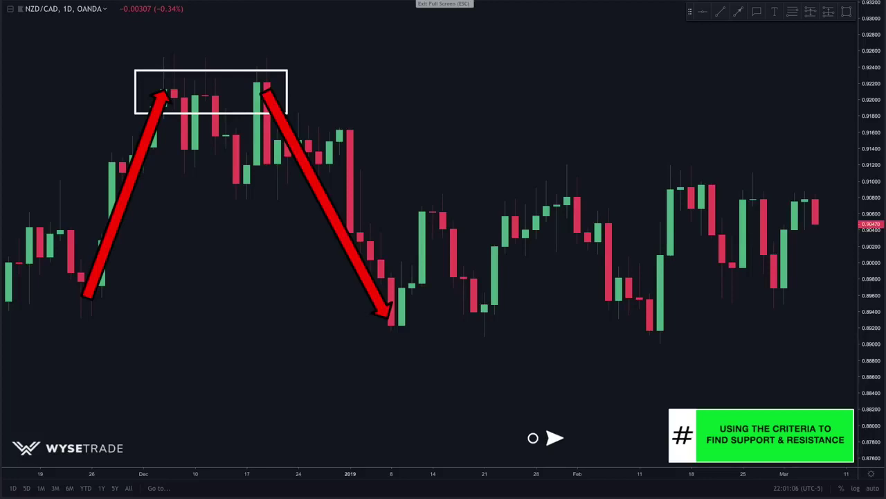
Draw a horizontal resistance line at 0.92211 across the December swing highs on the NZD/CAD daily chart
{"action": "left_click", "coordinate": [720, 12]}
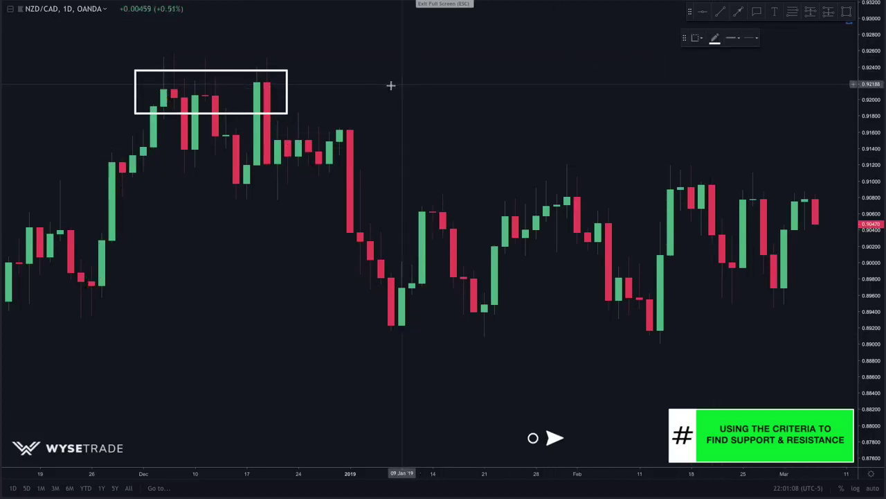
{"action": "left_click", "coordinate": [429, 82]}
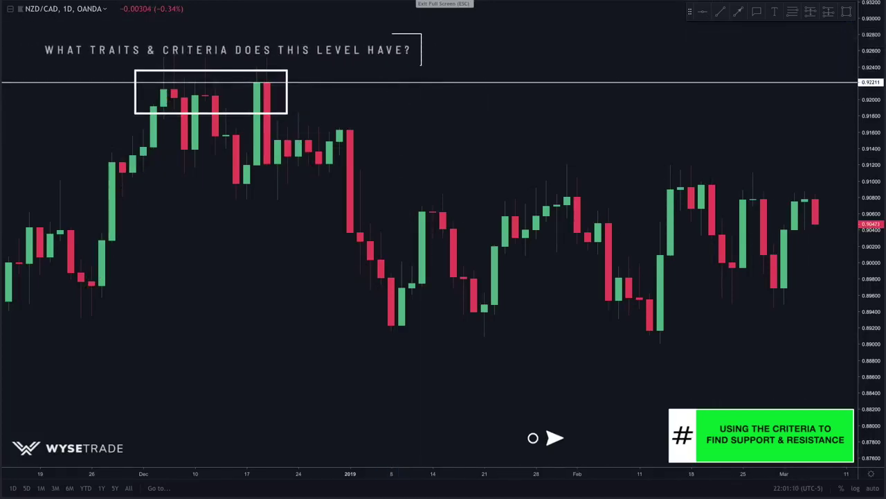
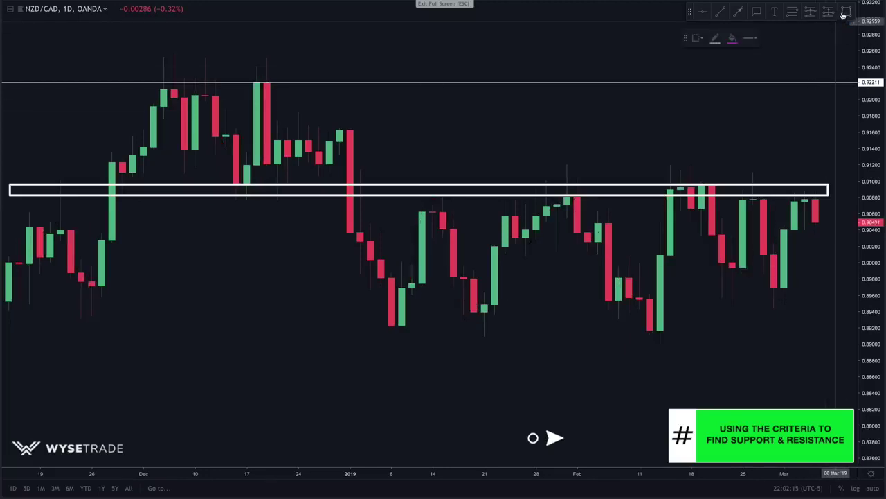
Draw a thin rectangle zone on NZD/CAD from mid-November to early March, spanning about 0.9085 to 0.9096
{"action": "left_click", "coordinate": [844, 13]}
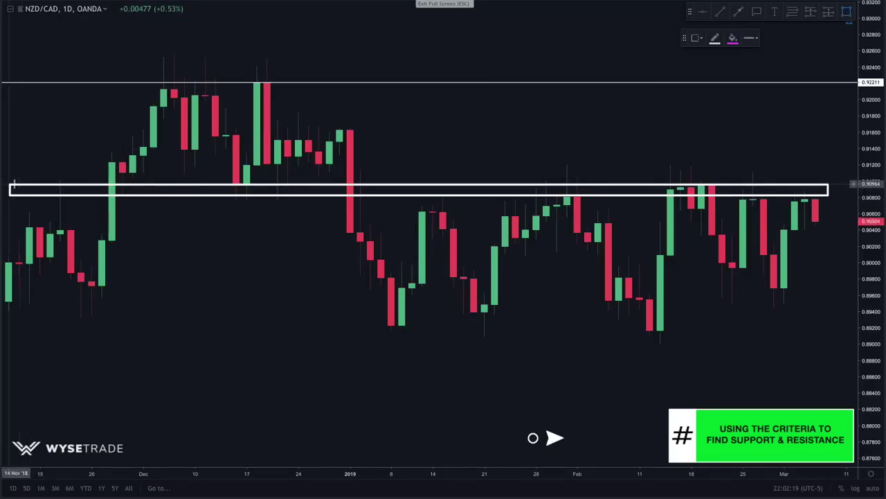
{"action": "mouse_move", "coordinate": [8, 186]}
{"action": "left_mouse_down"}
{"action": "mouse_move", "coordinate": [757, 238]}
{"action": "mouse_move", "coordinate": [833, 206]}
{"action": "mouse_move", "coordinate": [828, 196]}
{"action": "left_mouse_up"}
{"action": "left_click", "coordinate": [807, 156]}
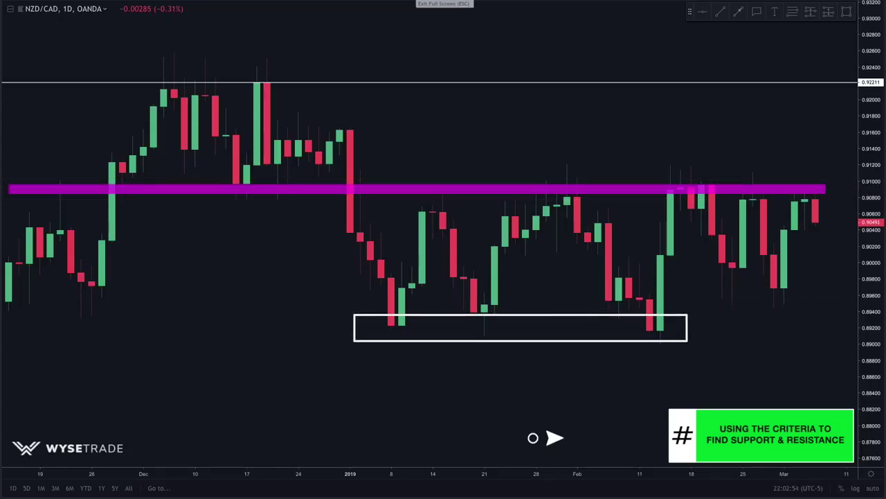
Draw a horizontal support line at 0.89166 through the January and February swing lows on NZD/CAD
{"action": "left_click", "coordinate": [708, 13]}
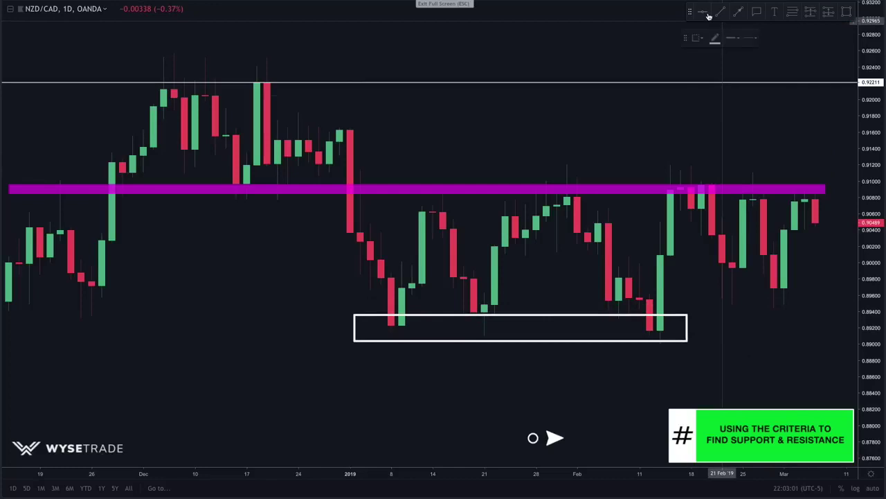
{"action": "left_click", "coordinate": [759, 330]}
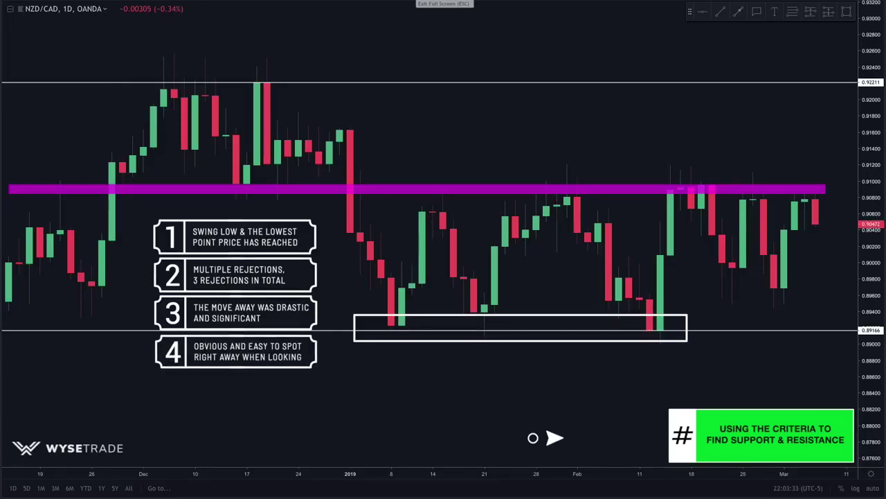
{"action": "left_click", "coordinate": [655, 335]}
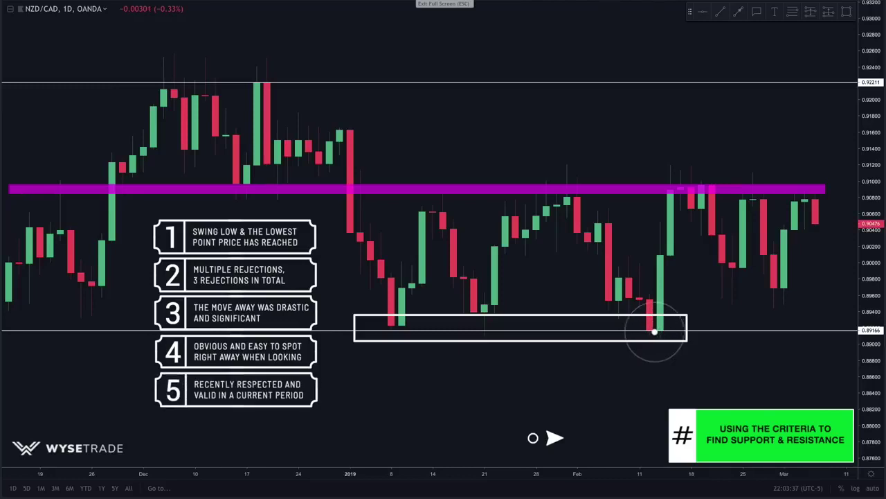
{"action": "left_click", "coordinate": [654, 332]}
{"action": "left_click", "coordinate": [654, 332]}
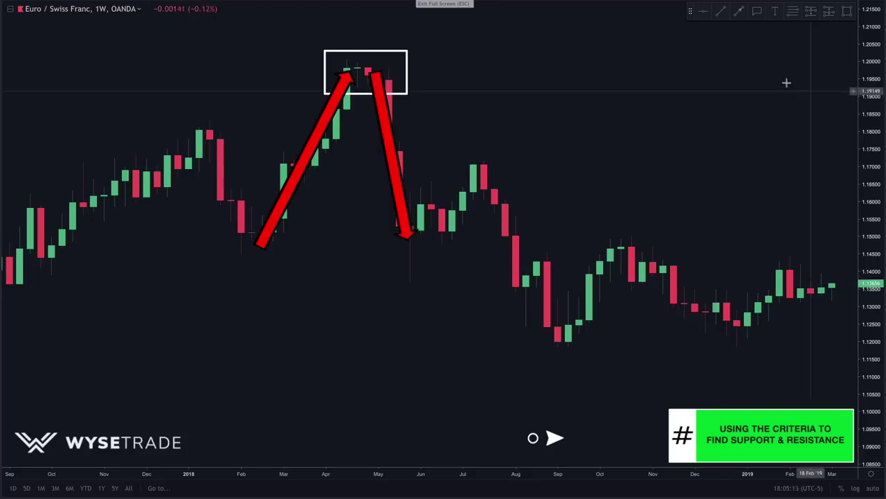
Draw horizontal resistance lines at the three major swing highs on the EUR/CHF weekly chart: 1.19835, 1.18054 and 1.17078
{"action": "key", "text": "alt+h"}
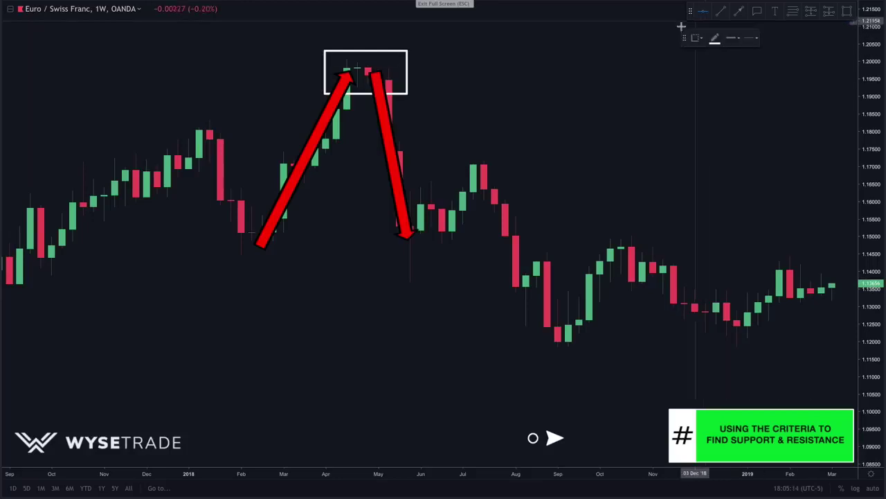
{"action": "left_click", "coordinate": [516, 67]}
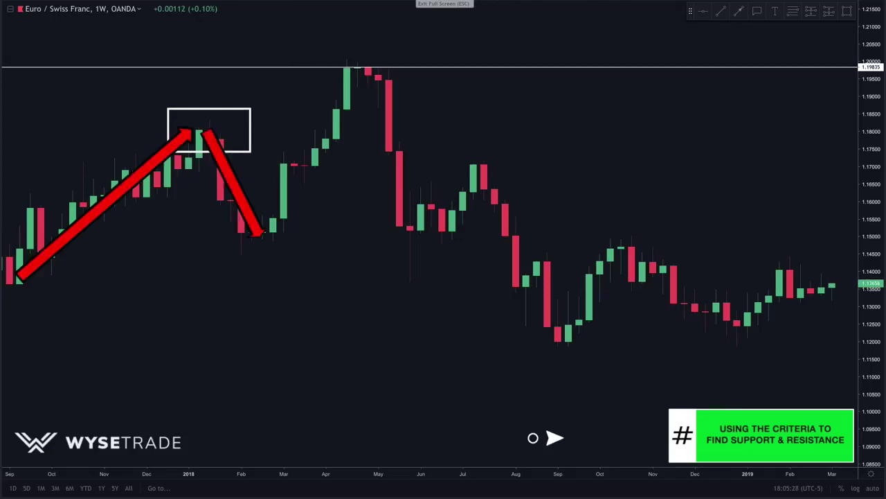
{"action": "left_click", "coordinate": [703, 11]}
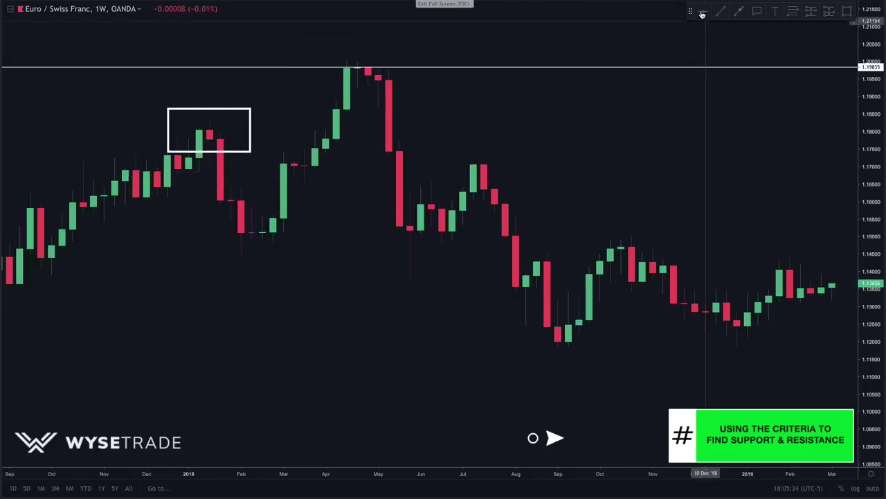
{"action": "left_click", "coordinate": [253, 130]}
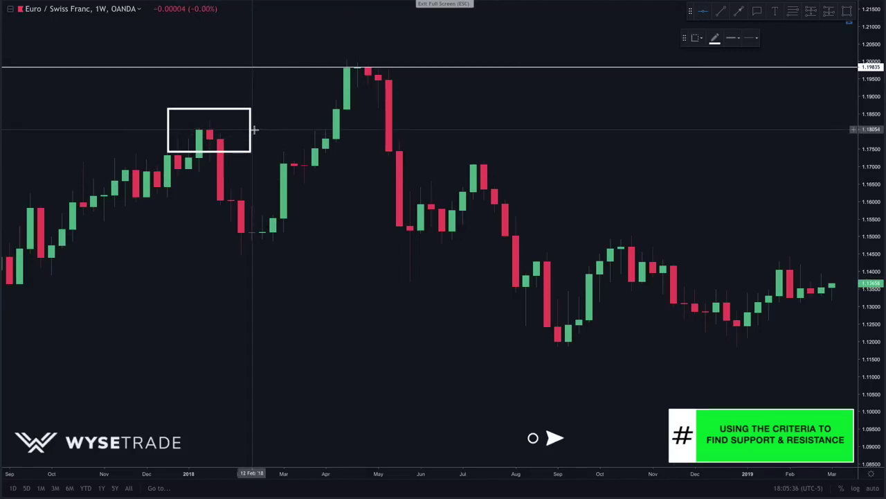
{"action": "left_click", "coordinate": [263, 112]}
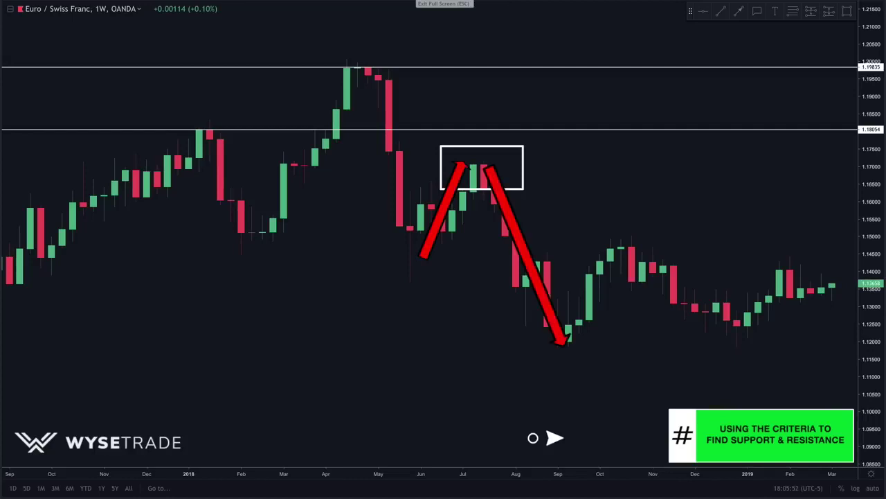
{"action": "left_click", "coordinate": [703, 12]}
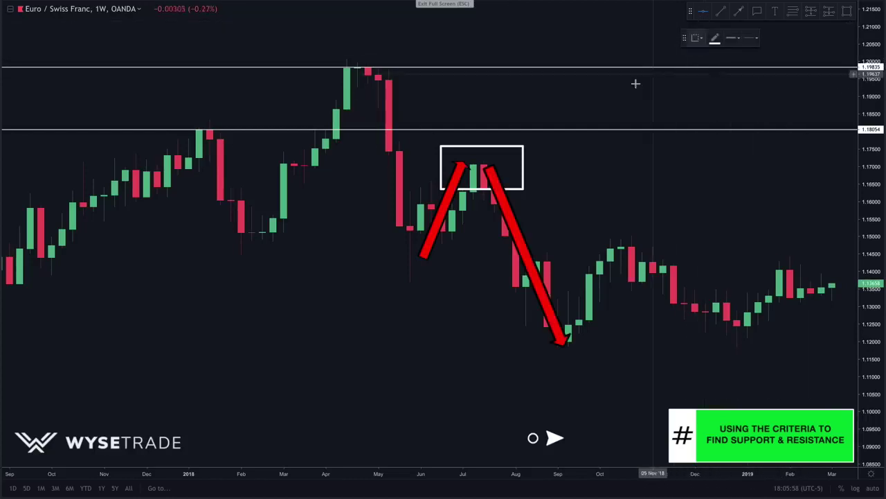
{"action": "left_click", "coordinate": [431, 164]}
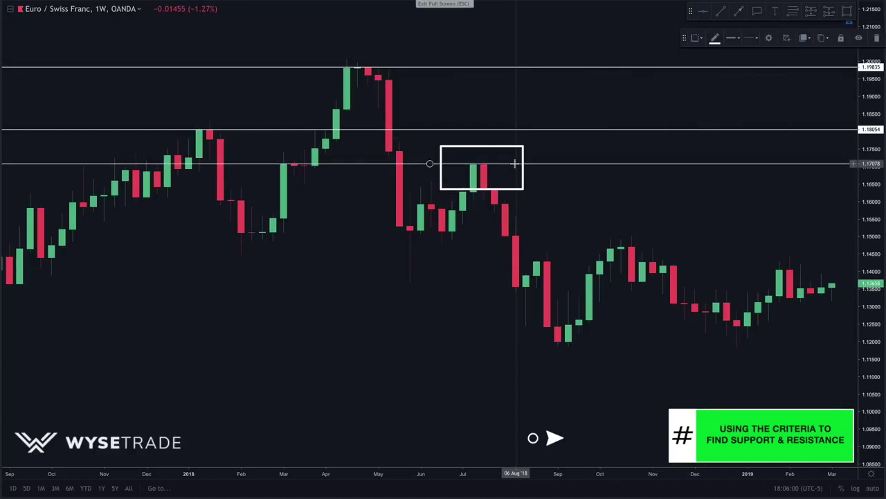
{"action": "left_click", "coordinate": [531, 183]}
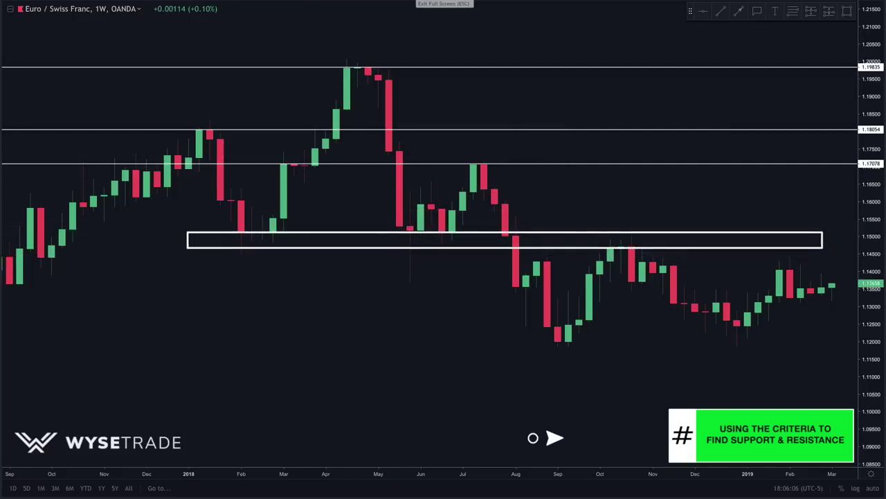
Draw a rectangle zone on EUR/CHF from 1 January 2018 to 25 February 2019, between 1.15020 and 1.14795
{"action": "left_click", "coordinate": [847, 11]}
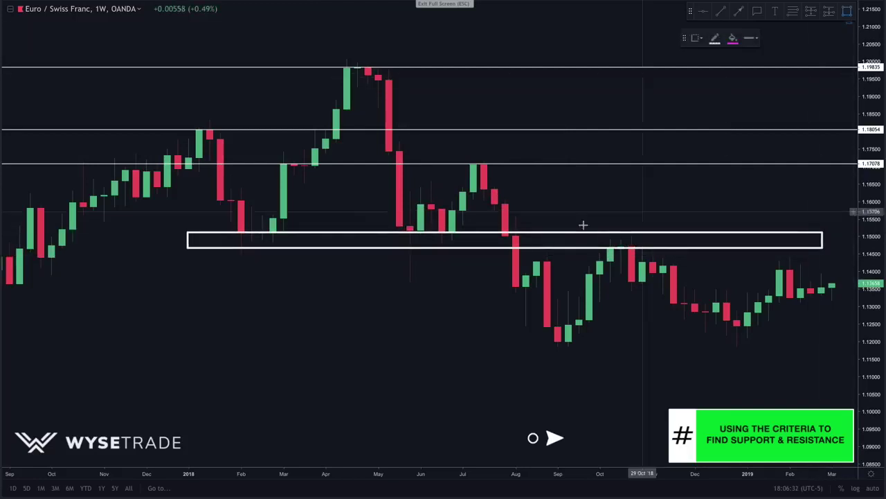
{"action": "left_click_drag", "start_coordinate": [188, 236], "coordinate": [820, 242]}
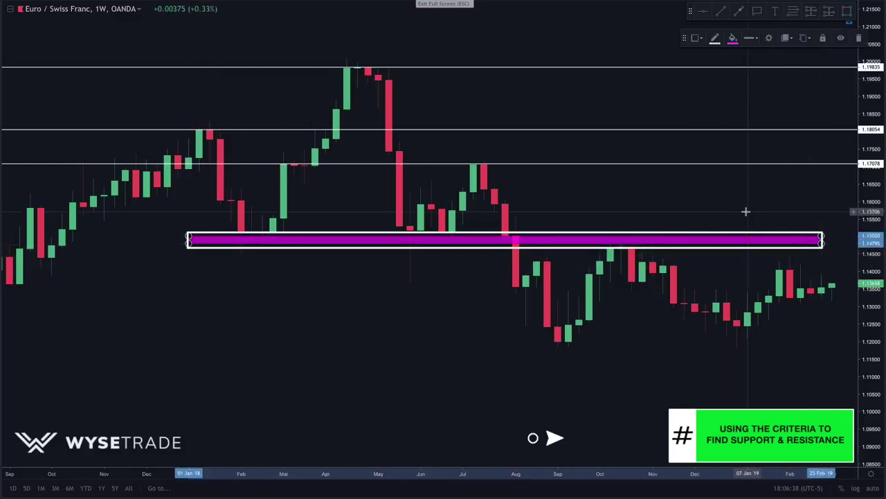
{"action": "left_click", "coordinate": [854, 212]}
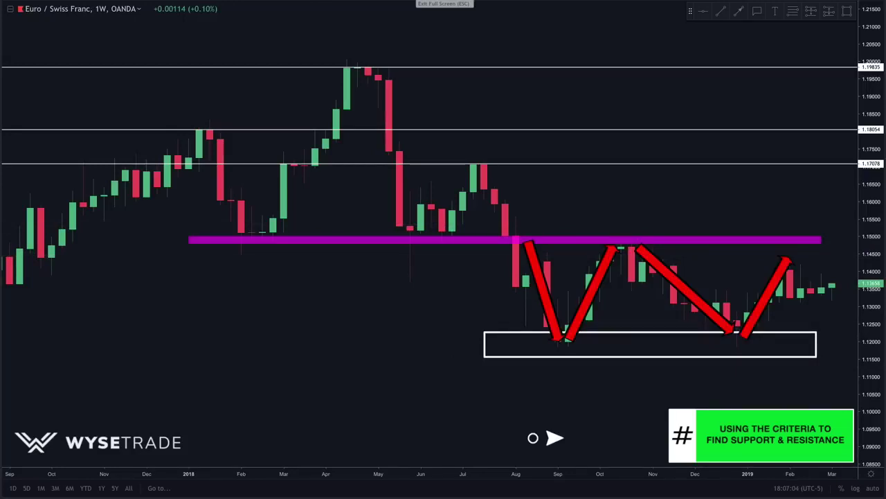
Draw a horizontal support line at 1.11853 along the September and December swing lows on EUR/CHF
{"action": "left_click", "coordinate": [702, 11]}
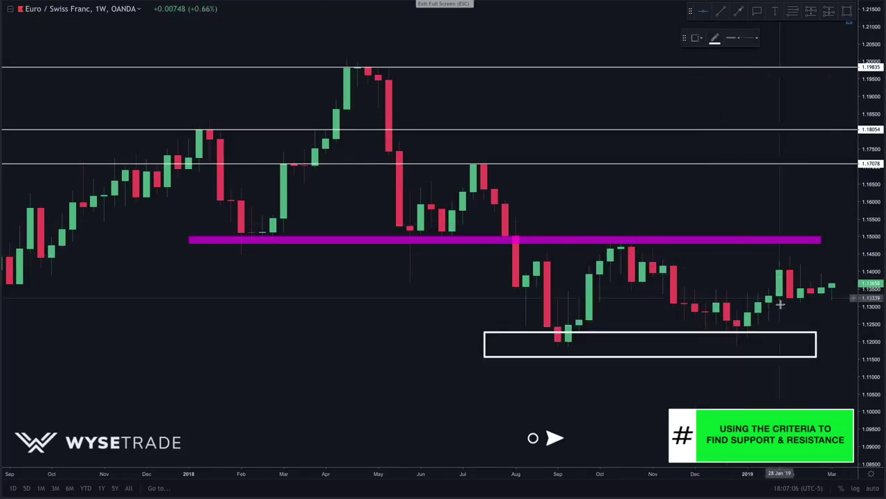
{"action": "left_click", "coordinate": [780, 346]}
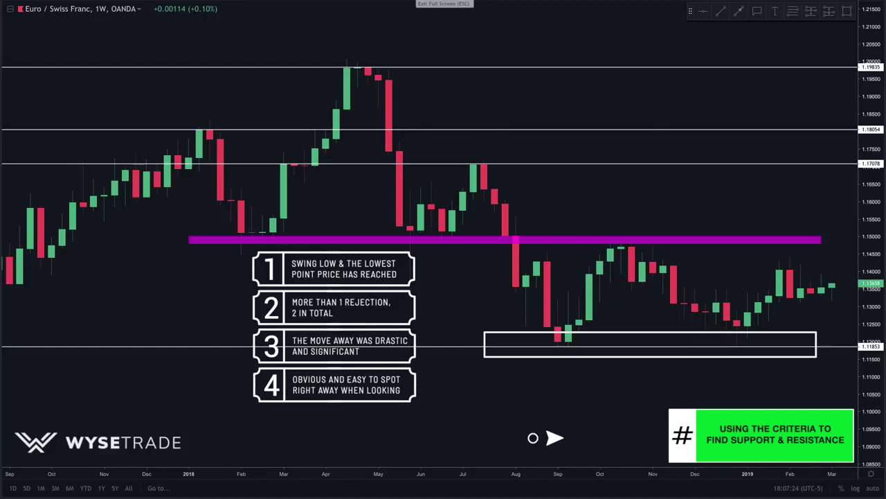
{"action": "left_click", "coordinate": [736, 336]}
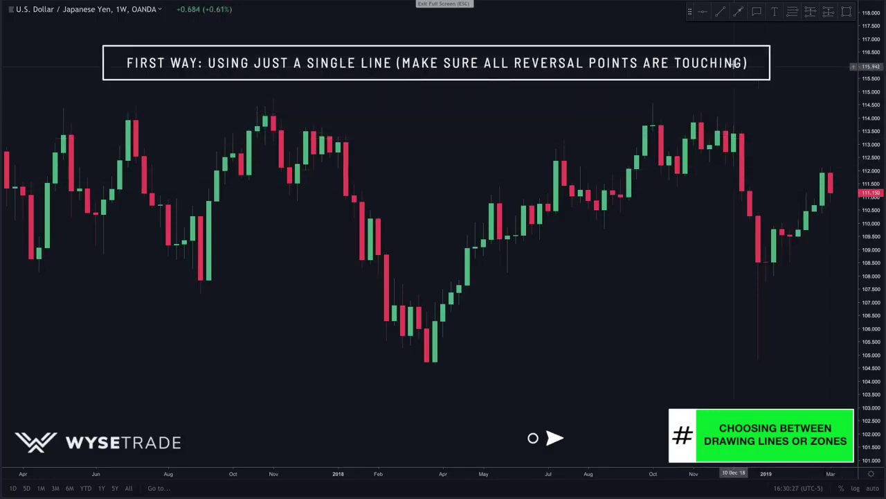
Place a single horizontal resistance line at about 114.0 touching the reversal highs on the USD/JPY weekly chart
{"action": "left_click", "coordinate": [707, 15]}
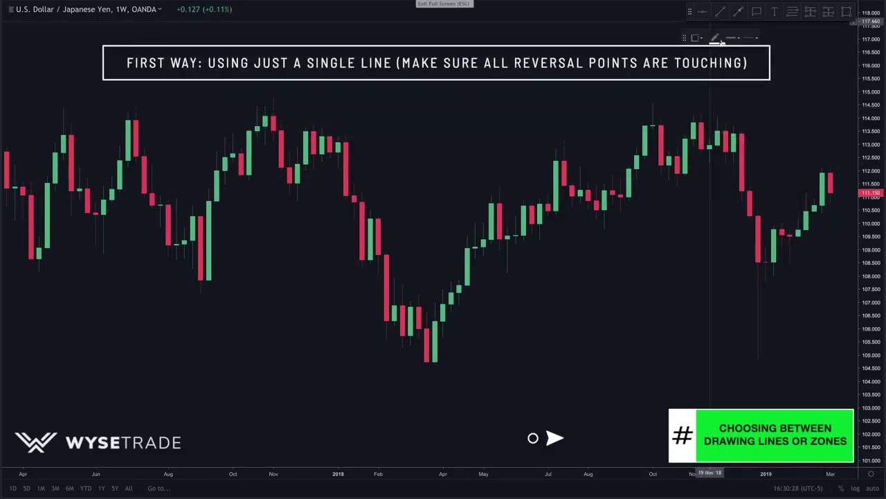
{"action": "left_click", "coordinate": [767, 116]}
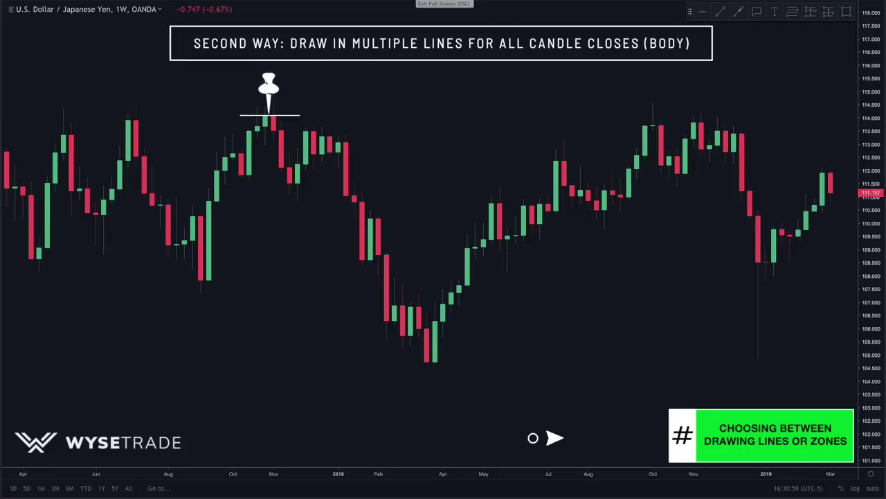
Draw separate horizontal resistance lines on USD/JPY at the candle-body closes of the swing highs: 114.065, 113.907, 113.749 and about 113.4
{"action": "left_click", "coordinate": [703, 12]}
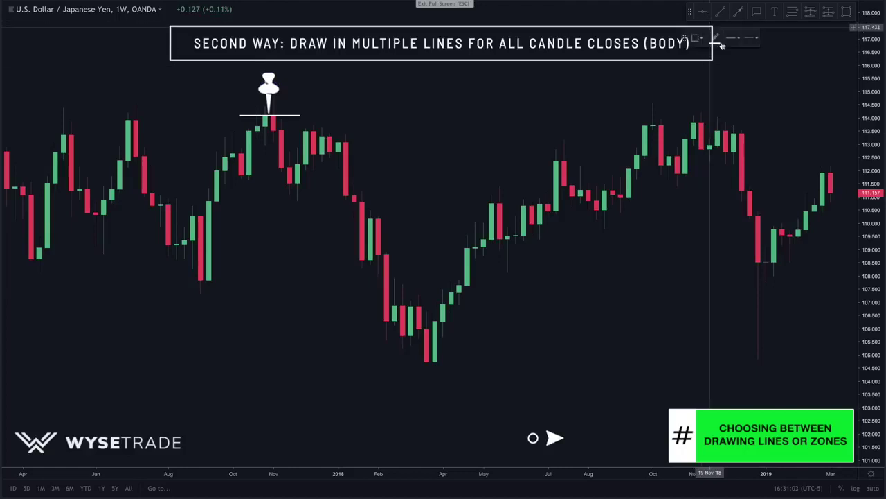
{"action": "left_click", "coordinate": [288, 115]}
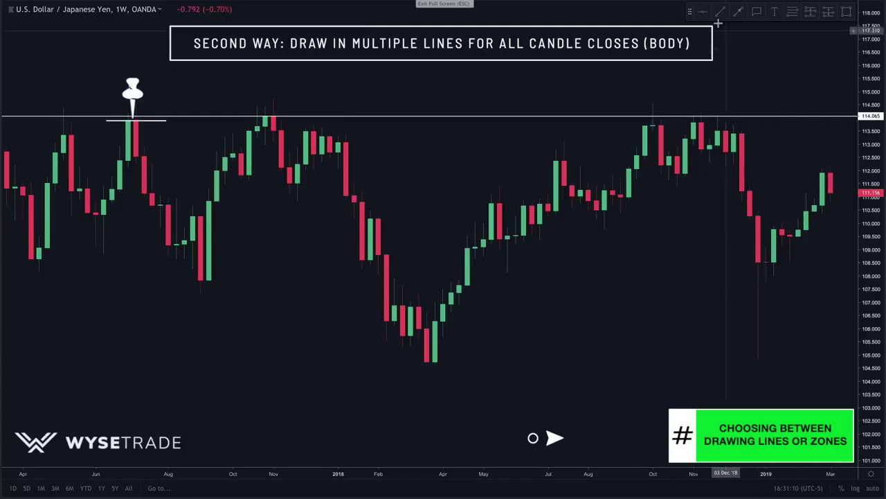
{"action": "key", "text": "alt+h"}
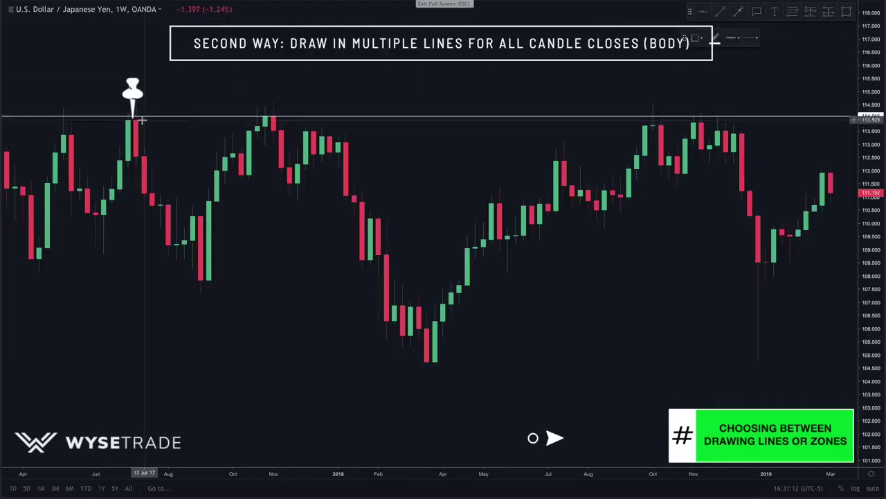
{"action": "key", "text": "alt+h"}
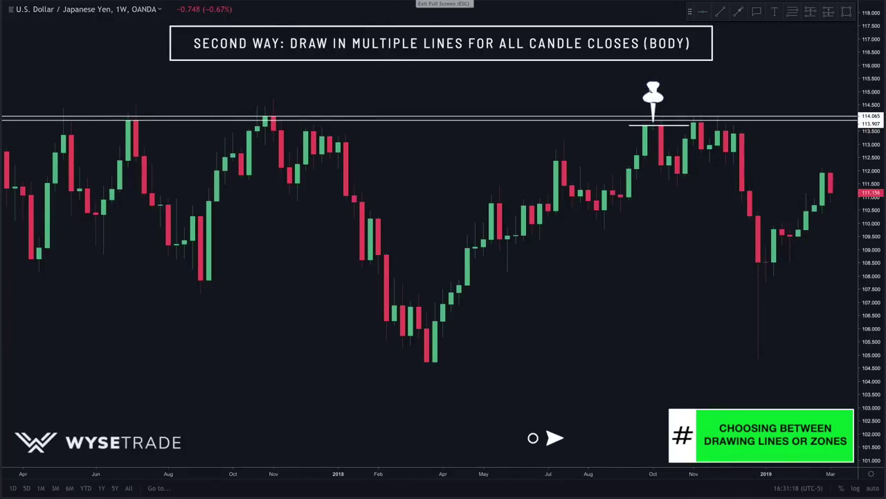
{"action": "key", "text": "alt+h"}
{"action": "key", "text": "alt+h"}
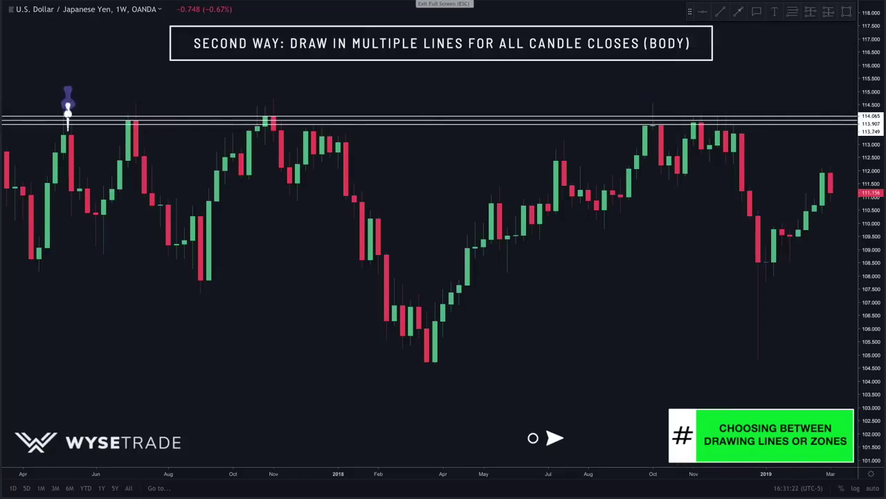
{"action": "left_click", "coordinate": [702, 13]}
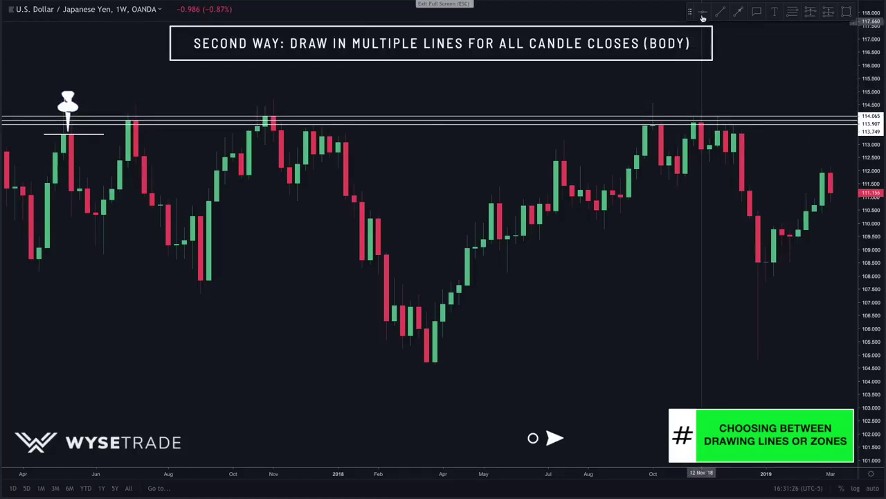
{"action": "left_click", "coordinate": [83, 134]}
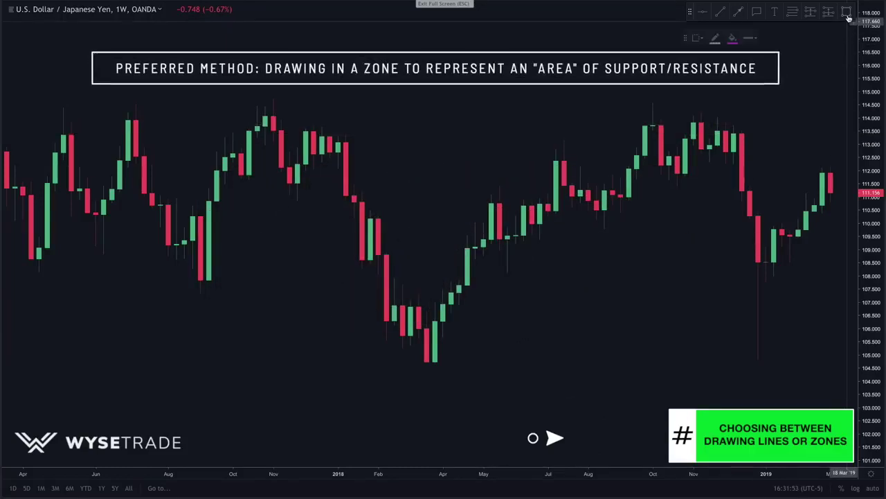
Draw a rectangle resistance zone on USD/JPY from 3 April 2017 to 4 March 2019, between about 114.1 and 113.8
{"action": "left_click", "coordinate": [847, 14]}
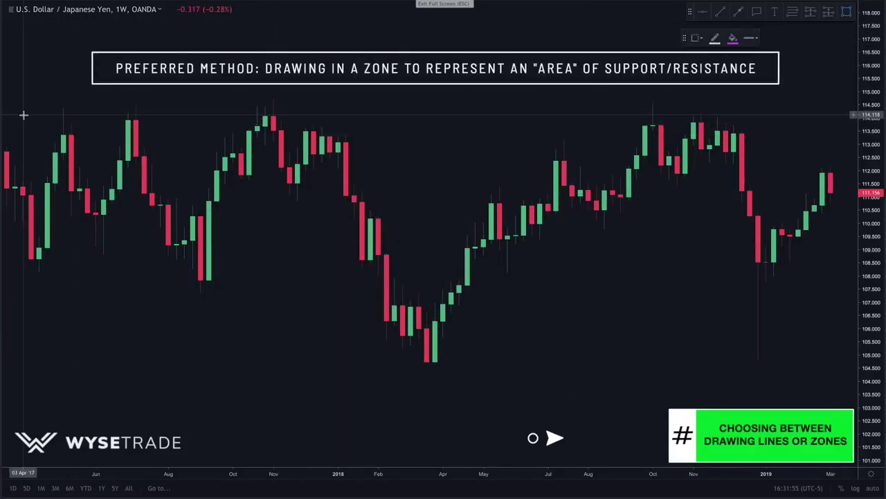
{"action": "mouse_move", "coordinate": [23, 115]}
{"action": "left_mouse_down"}
{"action": "mouse_move", "coordinate": [348, 174]}
{"action": "mouse_move", "coordinate": [801, 167]}
{"action": "mouse_move", "coordinate": [831, 124]}
{"action": "left_mouse_up"}
{"action": "left_click", "coordinate": [805, 105]}
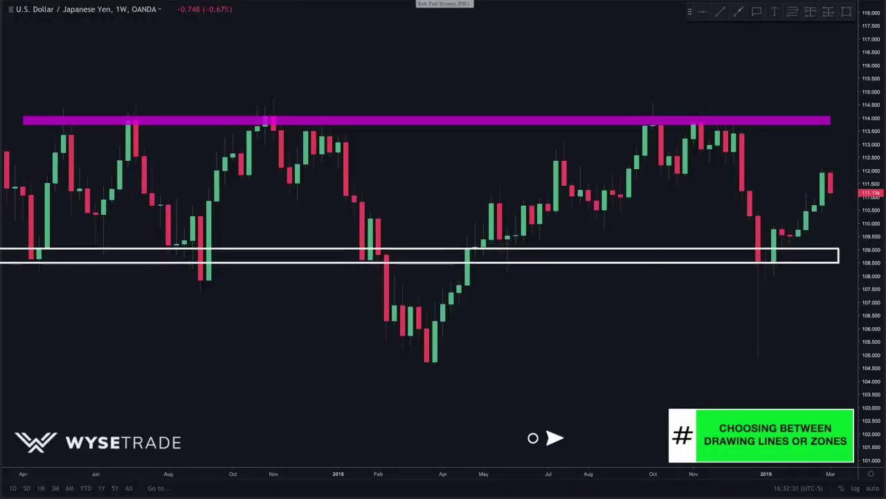
Draw a rectangle support zone on USD/JPY from 20 March 2017 to 4 March 2019, between 108.838 and 108.488
{"action": "key", "text": "alt+shift+r"}
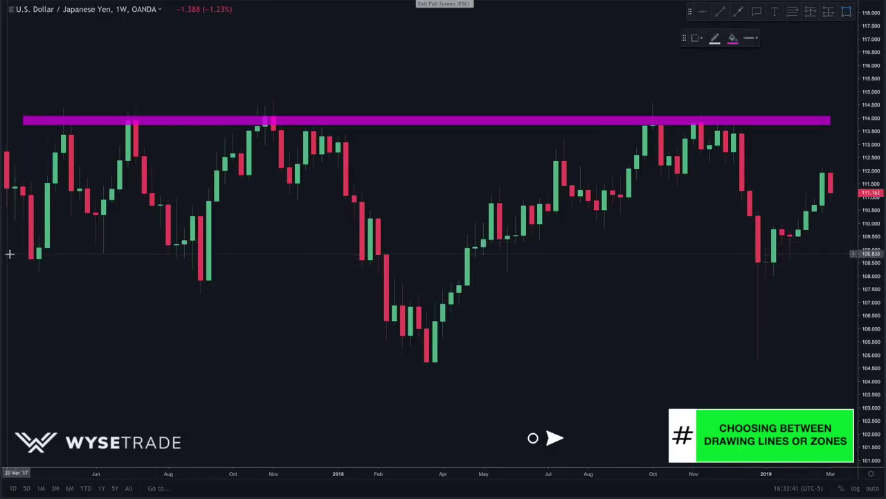
{"action": "mouse_move", "coordinate": [9, 254]}
{"action": "left_mouse_down"}
{"action": "mouse_move", "coordinate": [604, 307]}
{"action": "mouse_move", "coordinate": [799, 299]}
{"action": "mouse_move", "coordinate": [816, 265]}
{"action": "mouse_move", "coordinate": [831, 263]}
{"action": "left_mouse_up"}
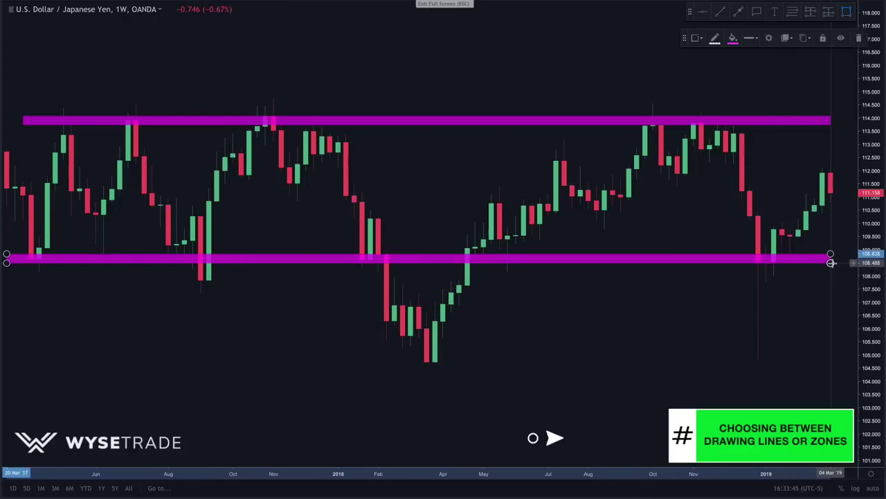
{"action": "left_click", "coordinate": [819, 287]}
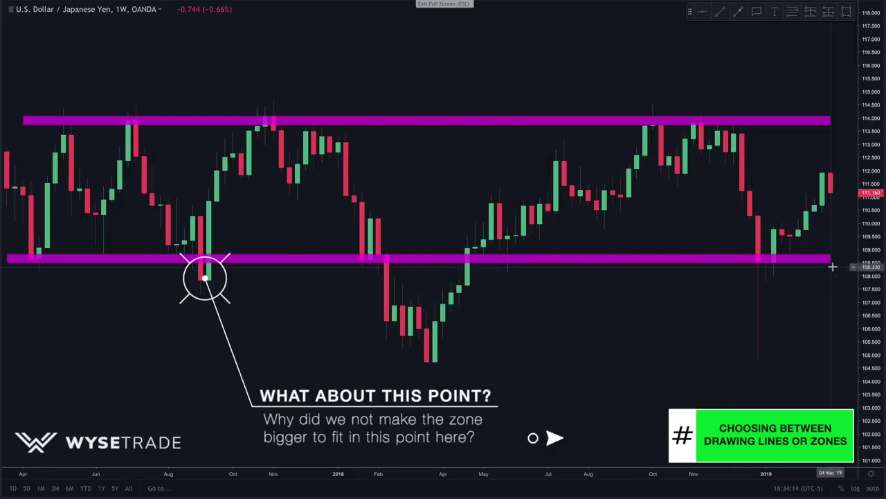
Try widening the lower USD/JPY zone down to 107.593 to include the September 2017 low, and narrow it back to 108.483
{"action": "left_click_drag", "start_coordinate": [831, 262], "coordinate": [836, 286]}
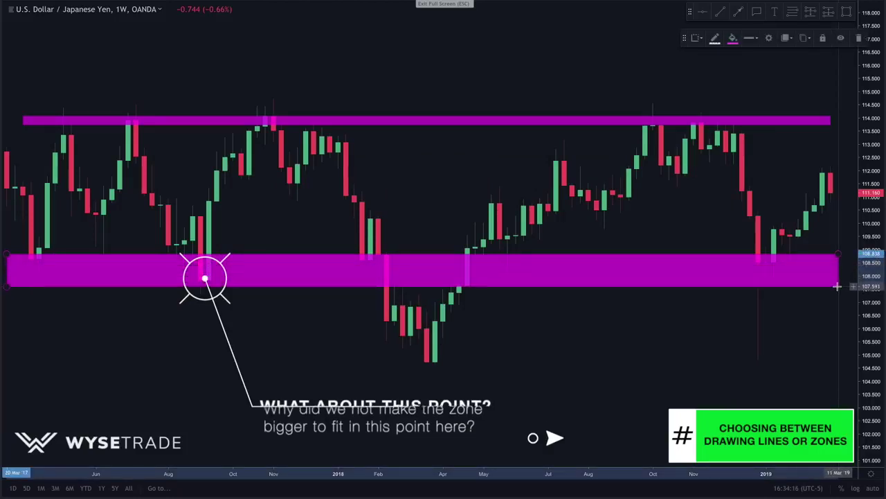
{"action": "left_click", "coordinate": [827, 312]}
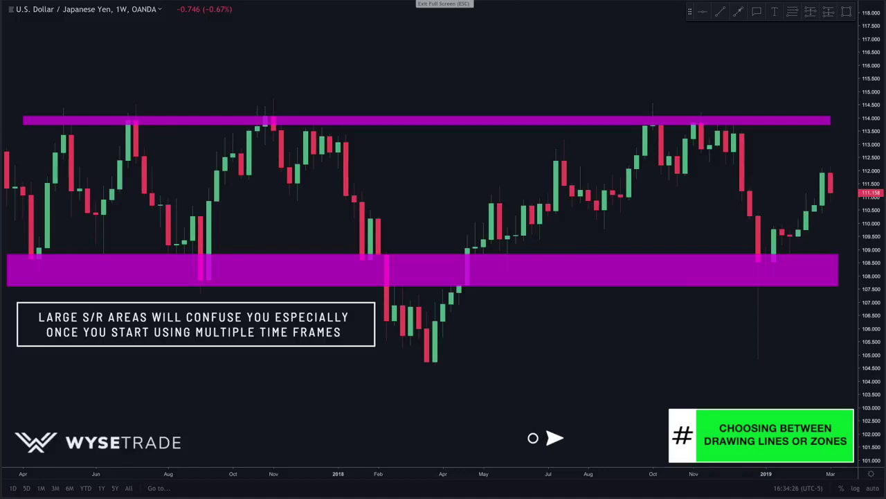
{"action": "left_click_drag", "start_coordinate": [838, 284], "coordinate": [838, 263]}
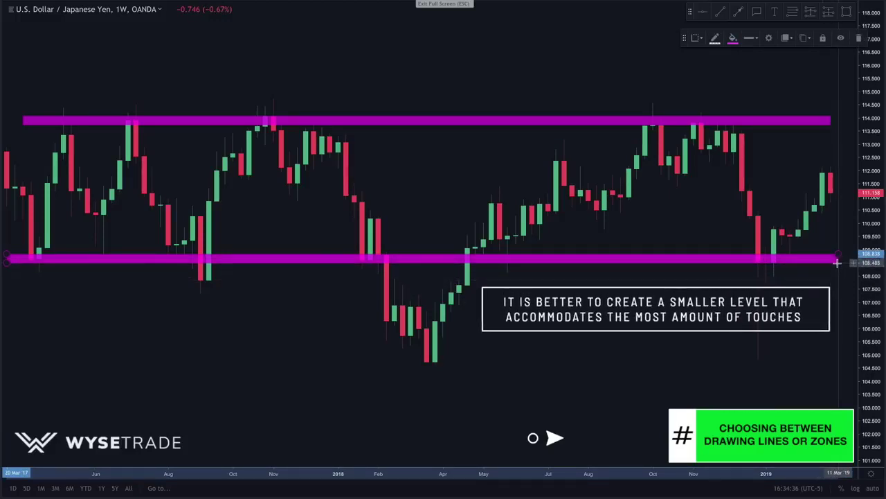
{"action": "left_click", "coordinate": [831, 274]}
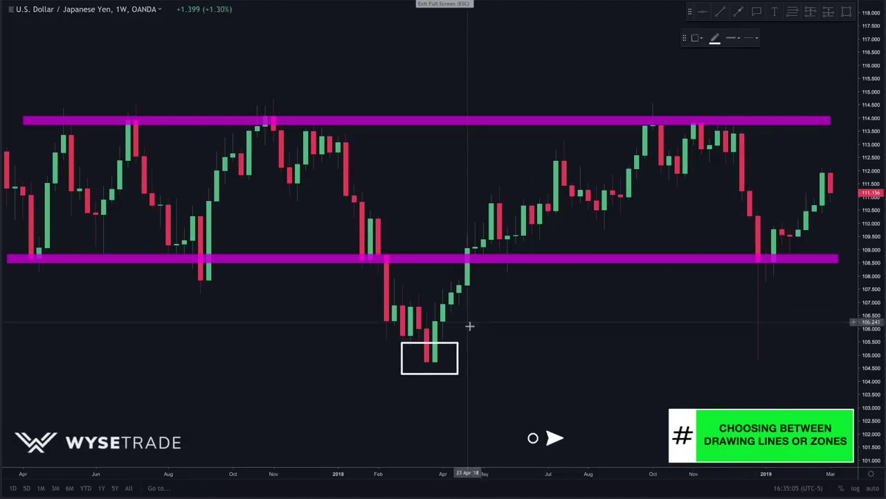
Place a horizontal support line at about 104.7 along the candle-body low of March 2018 on USD/JPY
{"action": "left_click", "coordinate": [471, 362]}
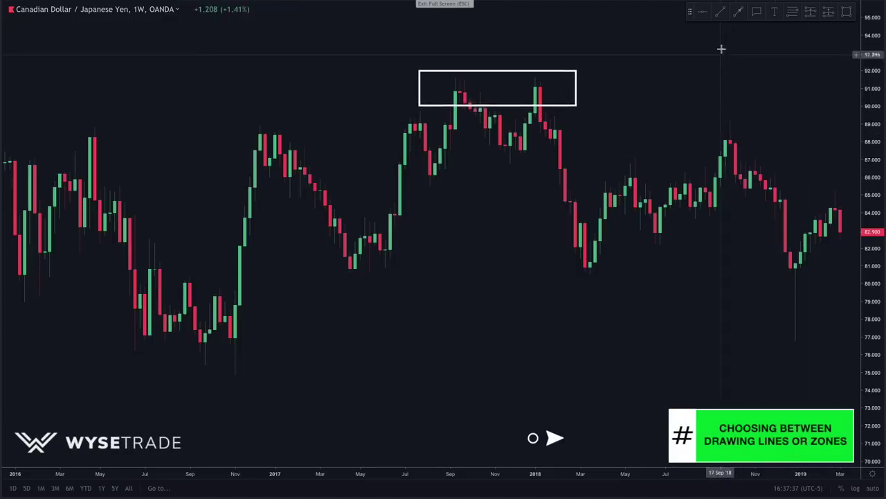
Draw horizontal lines at 91.100 and about 90.9 along the two highest candle-body closes on the CAD/JPY weekly chart
{"action": "left_click", "coordinate": [703, 12]}
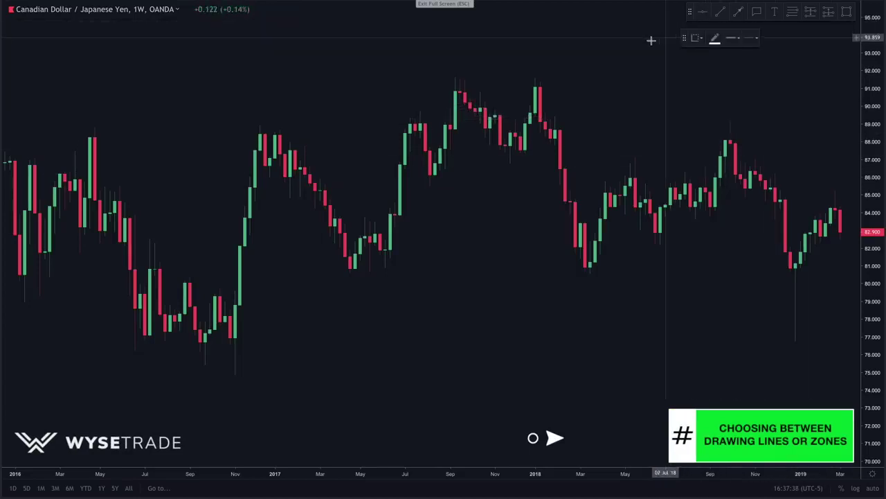
{"action": "left_click", "coordinate": [559, 86]}
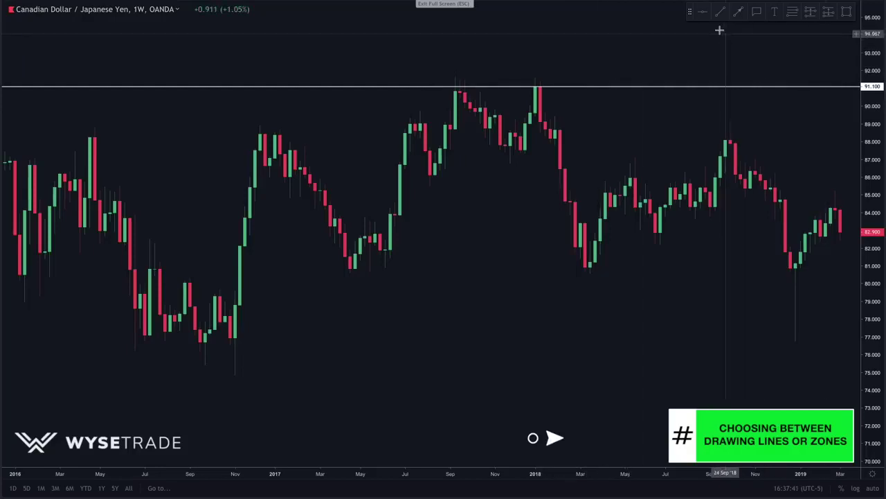
{"action": "left_click", "coordinate": [706, 14]}
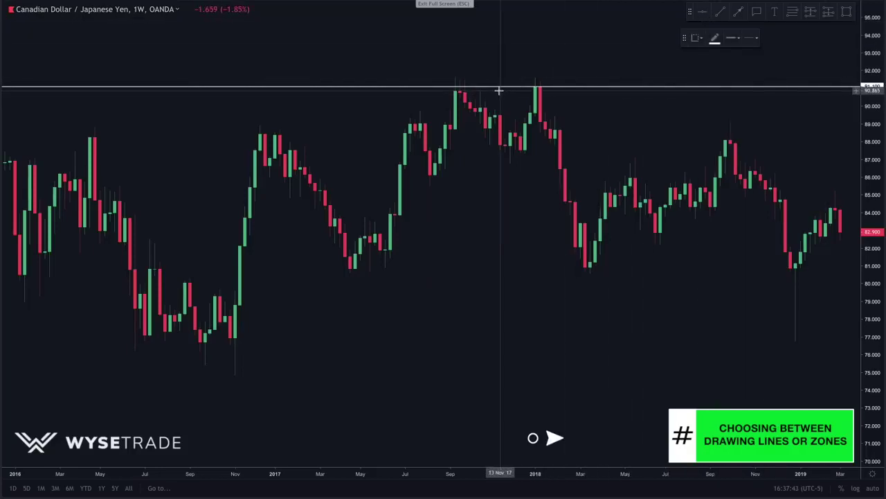
{"action": "left_click", "coordinate": [432, 91]}
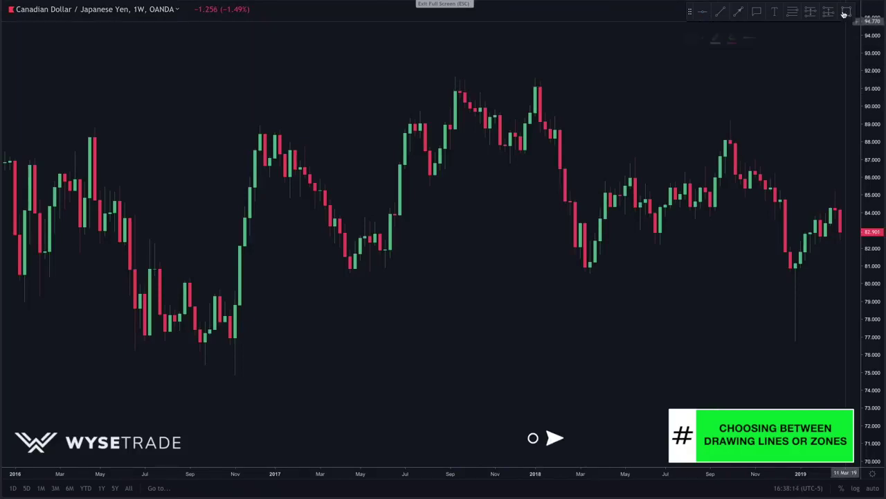
Draw a rectangle resistance zone on CAD/JPY from 29 February 2016 to 11 March 2019, between 91.100 and 90.839
{"action": "key", "text": "alt+h"}
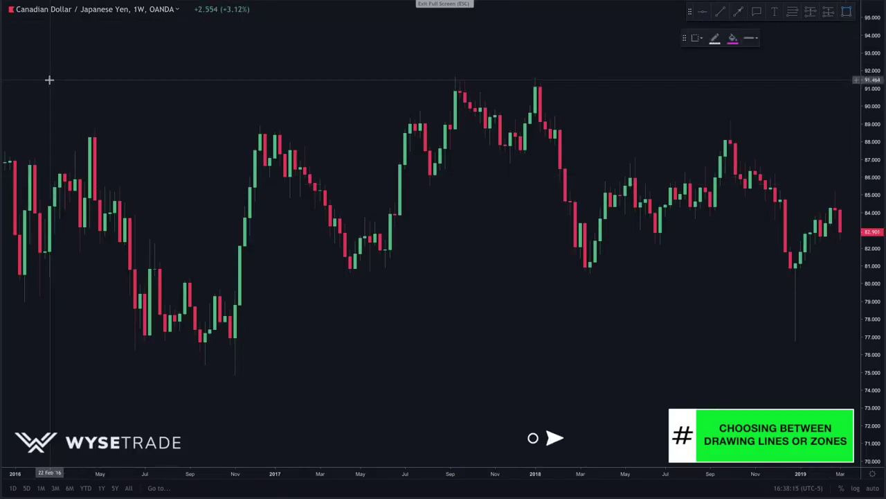
{"action": "left_click_drag", "start_coordinate": [54, 84], "coordinate": [846, 89]}
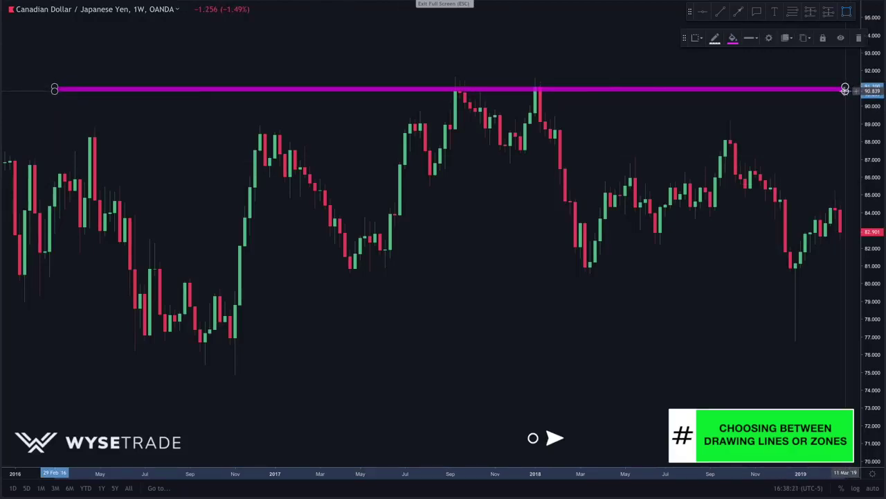
{"action": "left_click", "coordinate": [791, 79]}
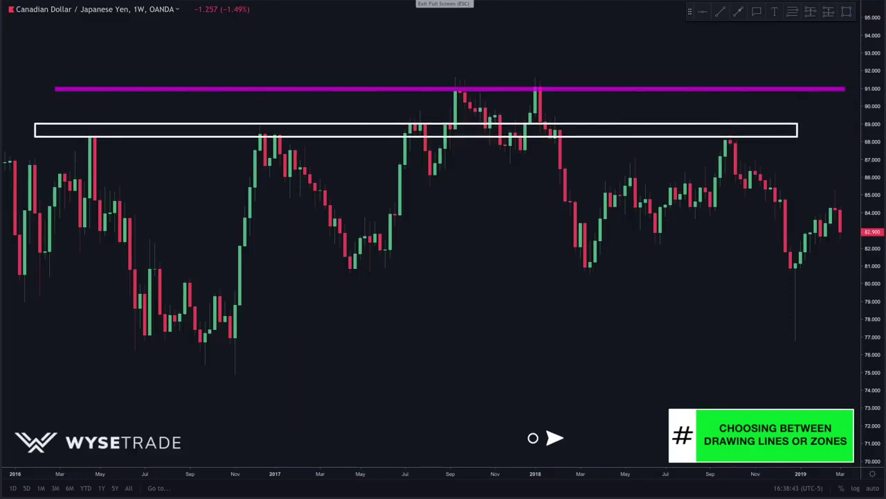
Draw horizontal lines at 89.070 and about 88.4 bounding the second group of swing highs on CAD/JPY
{"action": "left_click", "coordinate": [702, 12]}
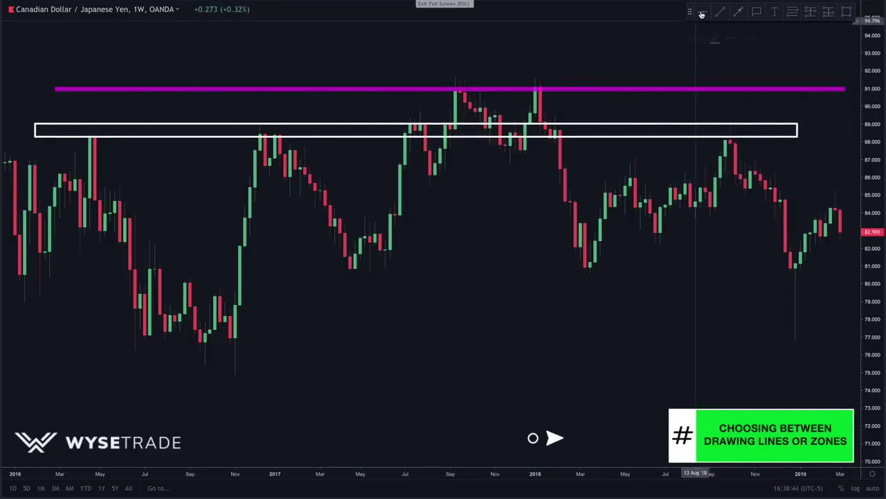
{"action": "left_click", "coordinate": [434, 123]}
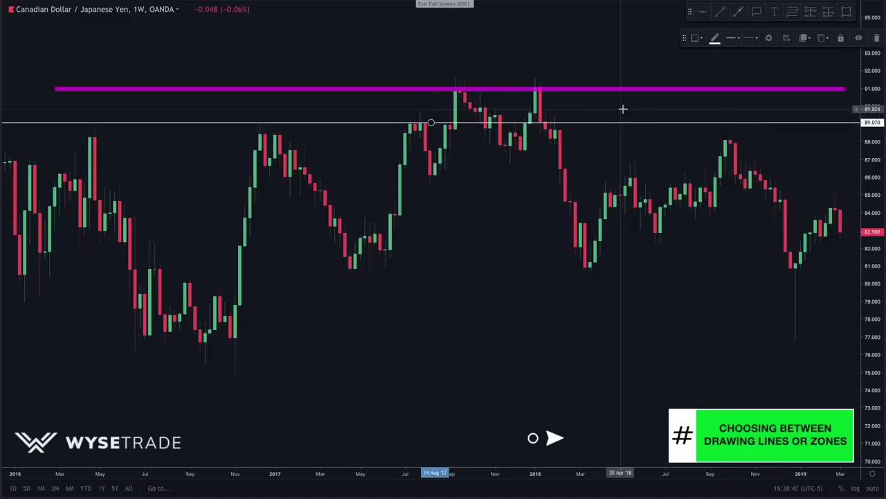
{"action": "left_click", "coordinate": [702, 12]}
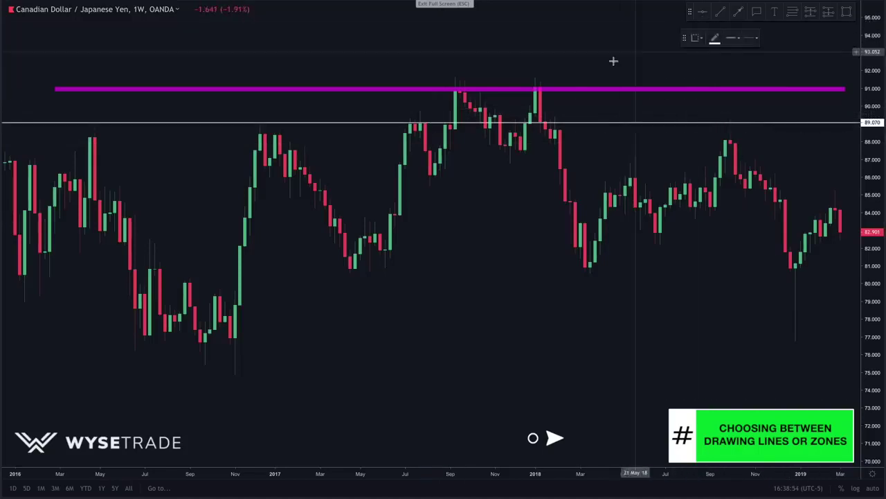
{"action": "left_click", "coordinate": [309, 134]}
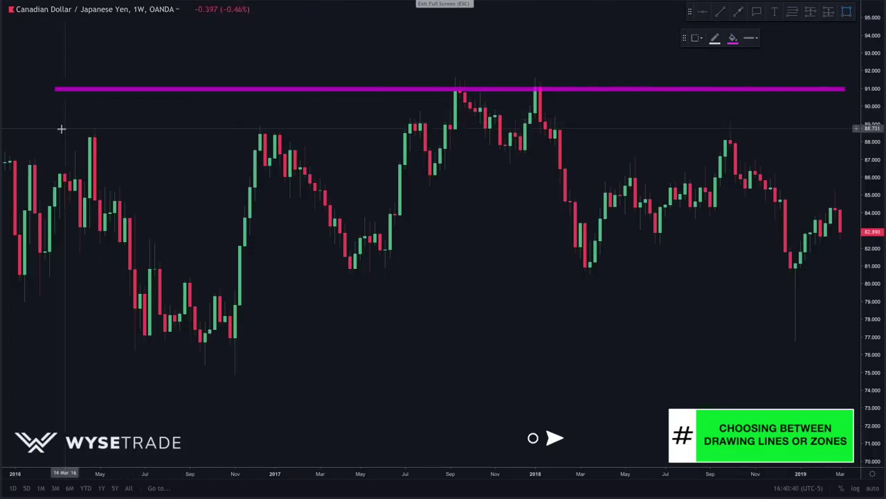
Draw a second rectangle zone on CAD/JPY from 18 January 2016 to 11 March 2019, between about 89.0 and 88.5
{"action": "left_click", "coordinate": [24, 124]}
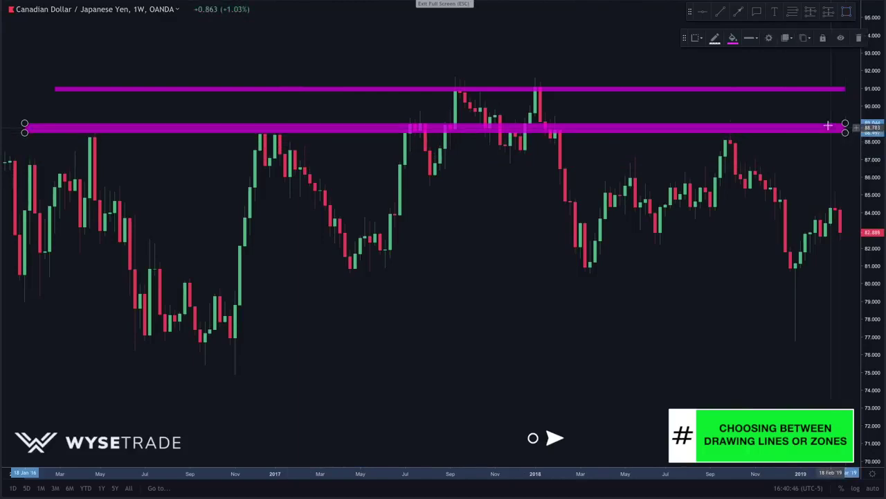
{"action": "key", "text": "Escape"}
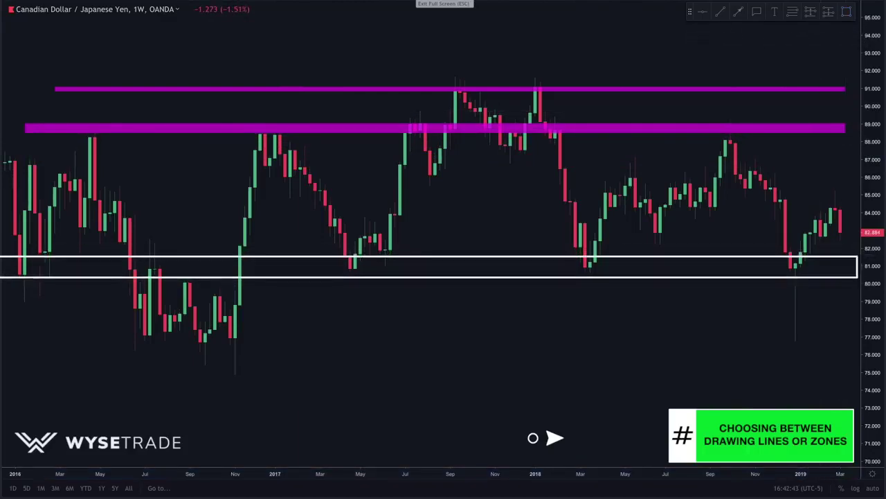
Draw a rectangle support zone across CAD/JPY from 11 March 2019 back to the chart's start, between 80.793 and about 80.3
{"action": "left_click", "coordinate": [847, 12]}
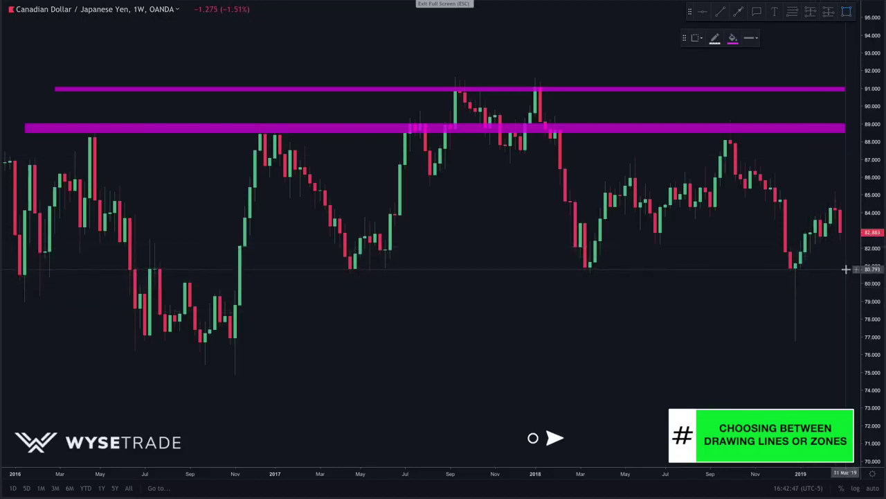
{"action": "left_click_drag", "start_coordinate": [846, 269], "coordinate": [9, 278]}
{"action": "left_click", "coordinate": [291, 312]}
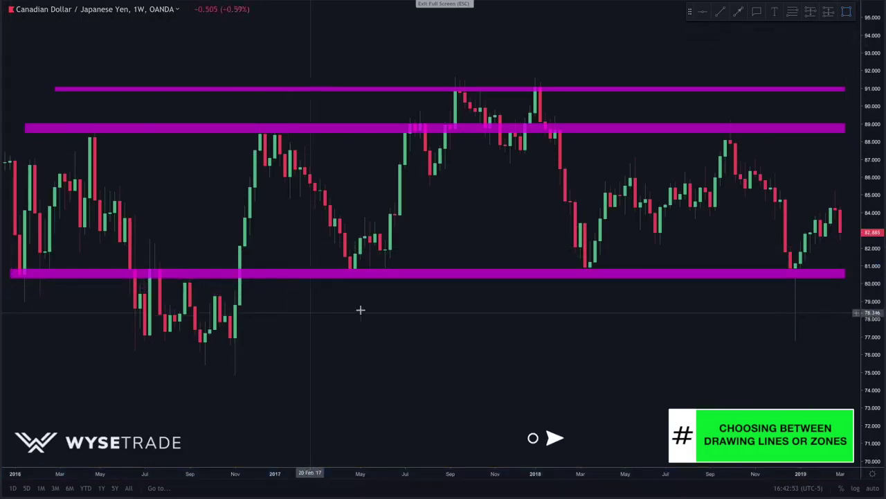